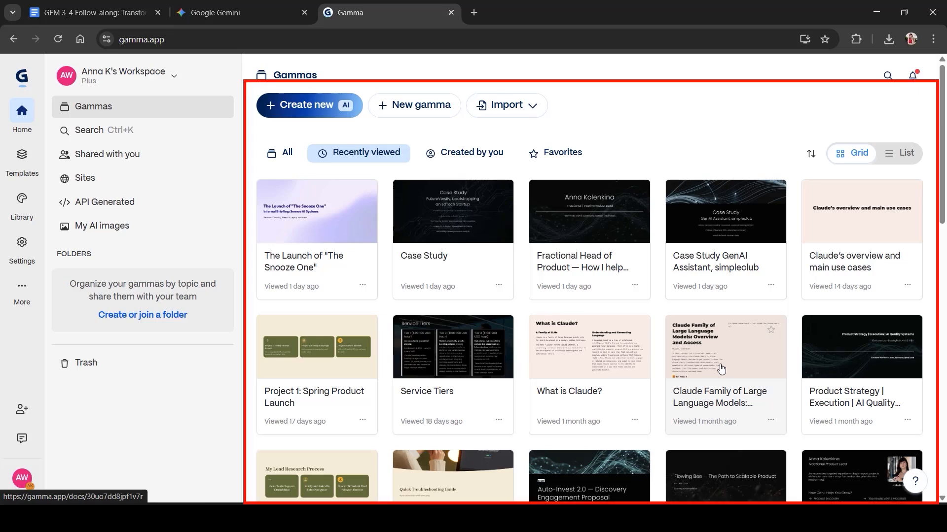
{"action": "scroll", "coordinate": [721, 368], "scroll_direction": "down", "scroll_amount": 1}
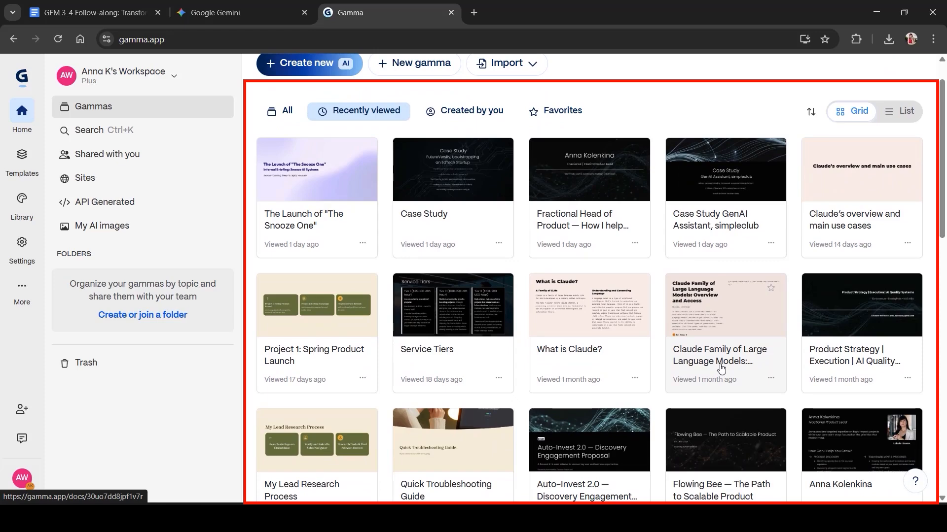
{"action": "scroll", "coordinate": [721, 368], "scroll_direction": "down", "scroll_amount": 1}
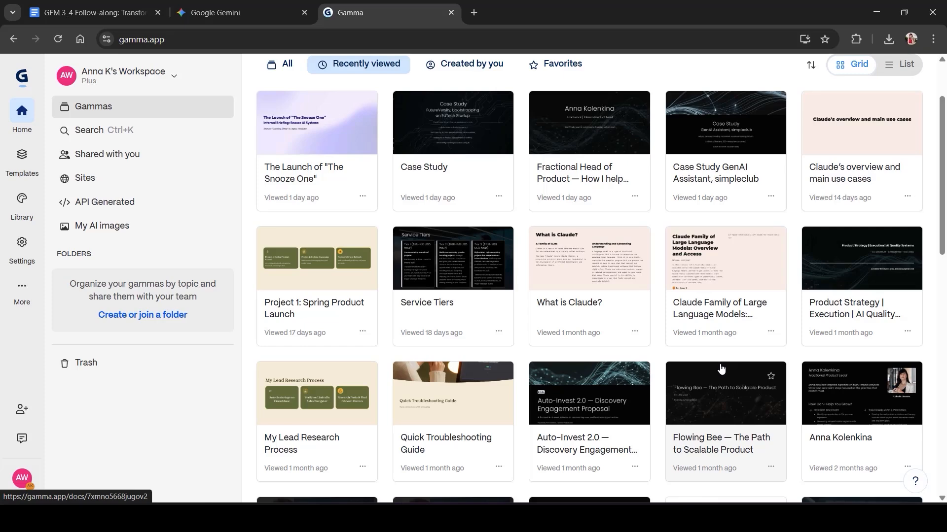
{"action": "scroll", "coordinate": [721, 368], "scroll_direction": "down", "scroll_amount": 2}
{"action": "scroll", "coordinate": [718, 376], "scroll_direction": "up", "scroll_amount": 4}
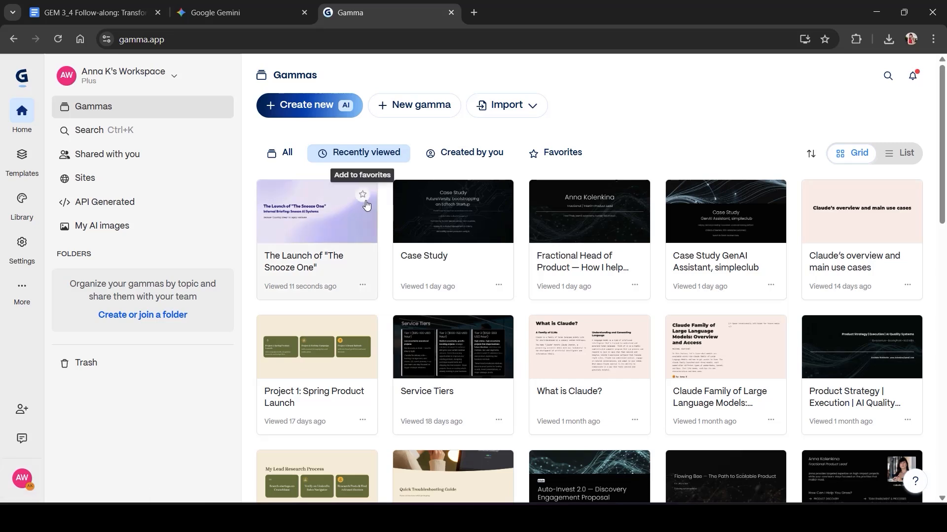
Step: Start a new AI presentation from pasted text and paste in the Dreamweaver AI-1 campaign brief
{"action": "left_click", "coordinate": [309, 111]}
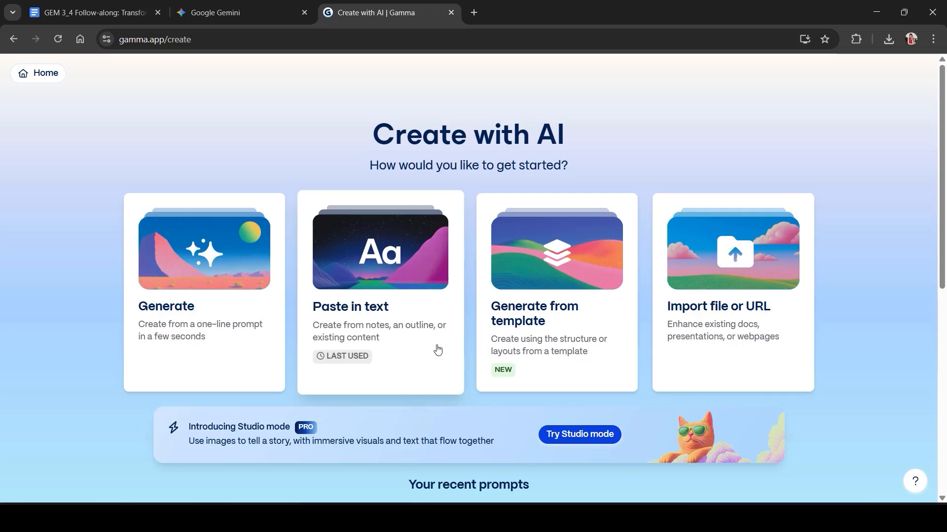
{"action": "left_click", "coordinate": [401, 334]}
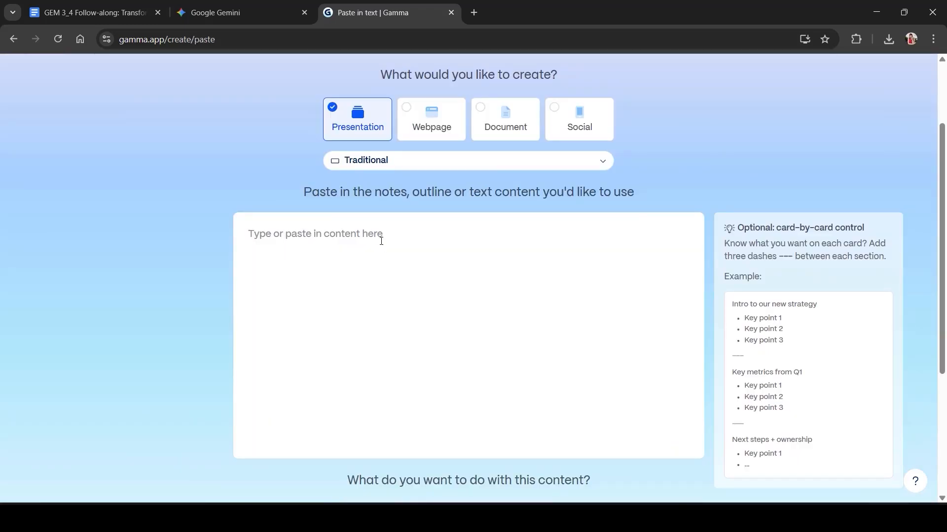
{"action": "key", "text": "ctrl+v"}
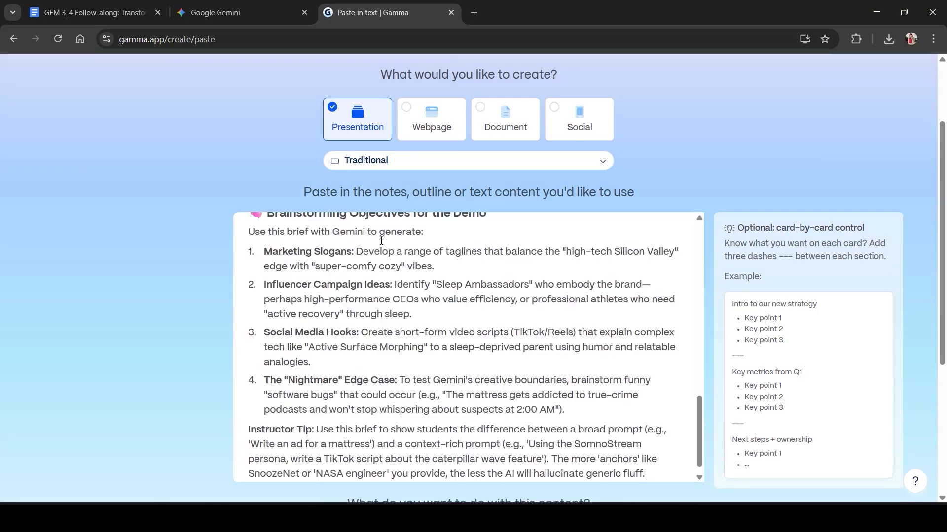
Step: Choose to preserve the exact text of the pasted brief and continue to the prompt editor
{"action": "scroll", "coordinate": [381, 240], "scroll_direction": "up", "scroll_amount": 15}
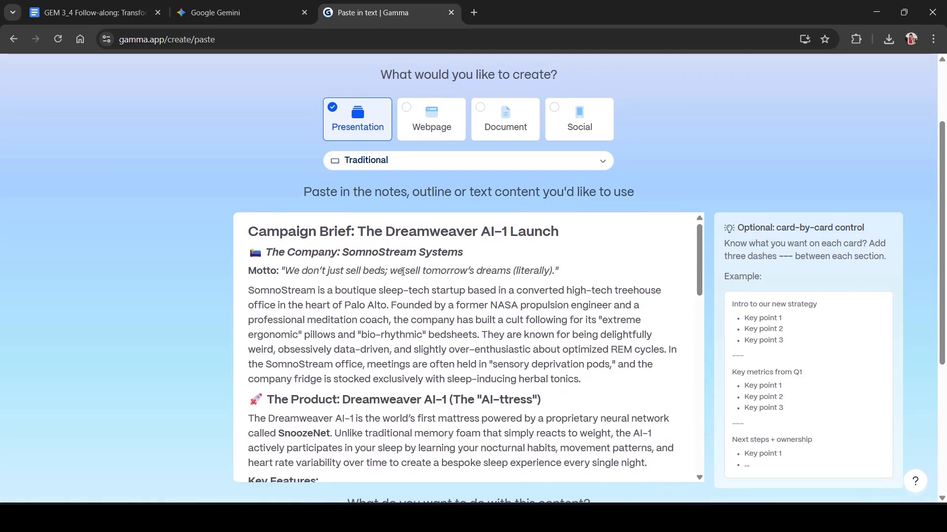
{"action": "scroll", "coordinate": [486, 305], "scroll_direction": "down", "scroll_amount": 20}
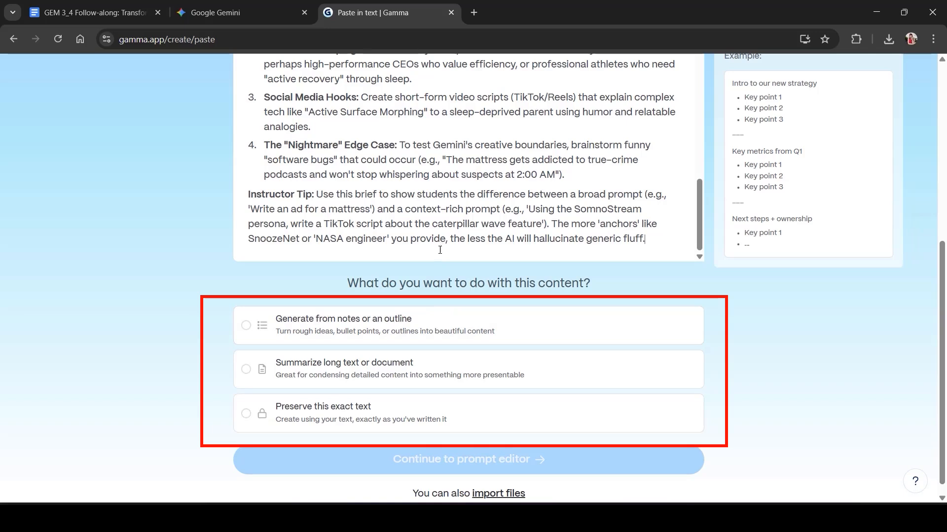
{"action": "left_click", "coordinate": [246, 419]}
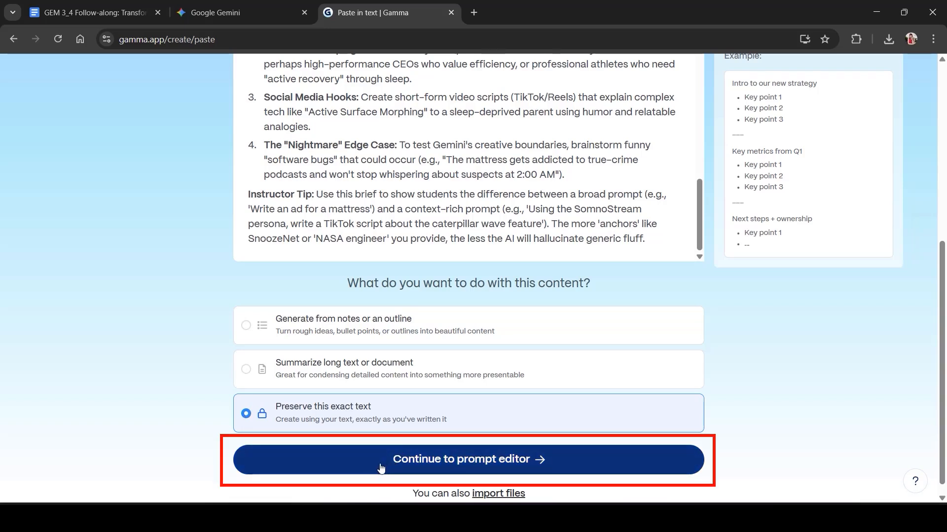
{"action": "left_click", "coordinate": [610, 468]}
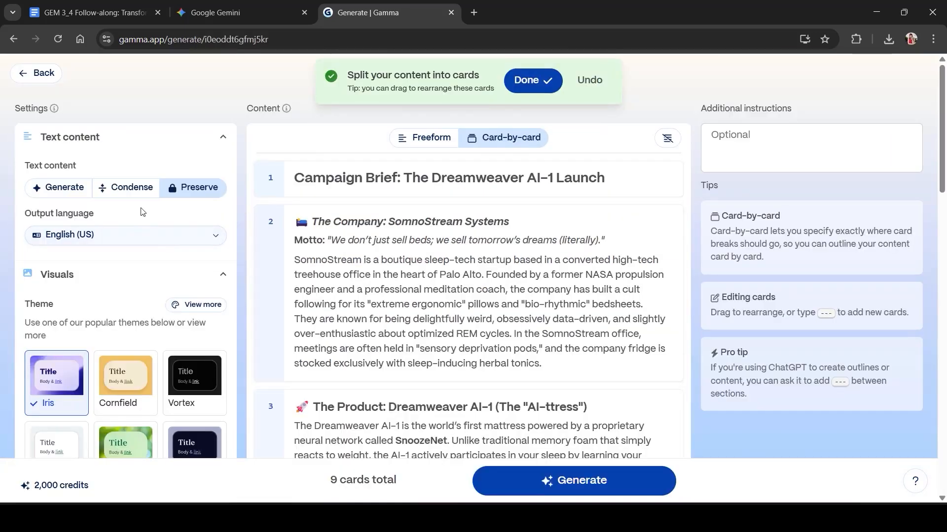
Step: Set the presentation's theme to Keepsake from the full theme collection
{"action": "scroll", "coordinate": [120, 334], "scroll_direction": "down", "scroll_amount": 2}
{"action": "scroll", "coordinate": [119, 334], "scroll_direction": "down", "scroll_amount": 1}
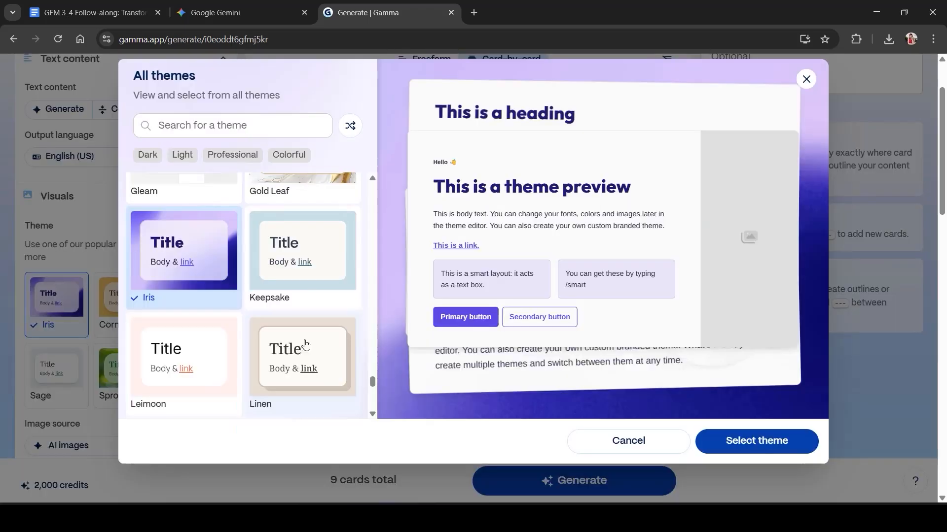
{"action": "left_click", "coordinate": [311, 255]}
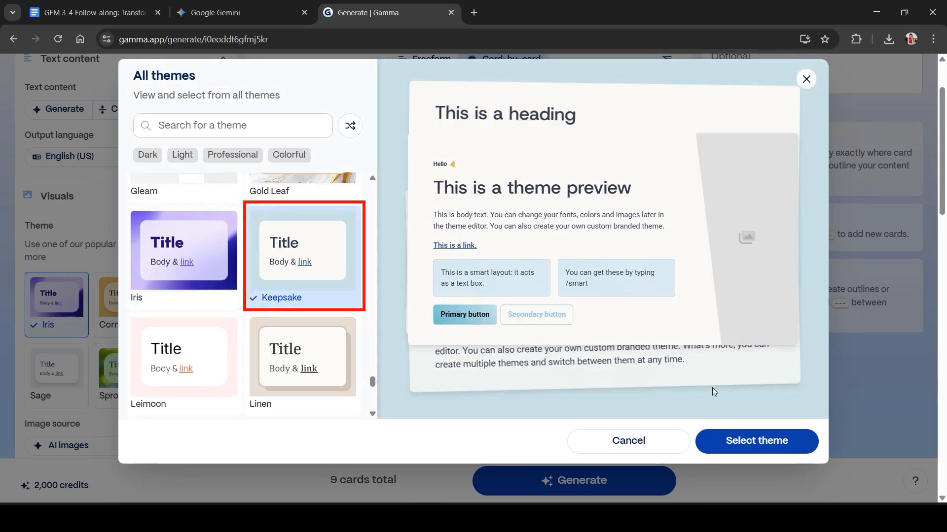
{"action": "left_click", "coordinate": [757, 441]}
Step: Switch the content from card-by-card to Freeform and generate the presentation
{"action": "scroll", "coordinate": [499, 152], "scroll_direction": "up", "scroll_amount": 3}
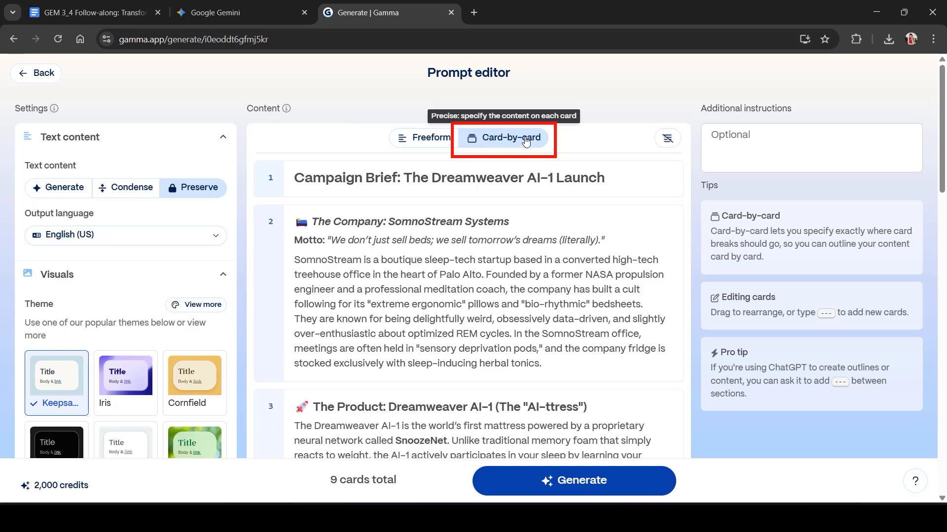
{"action": "scroll", "coordinate": [528, 330], "scroll_direction": "down", "scroll_amount": 6}
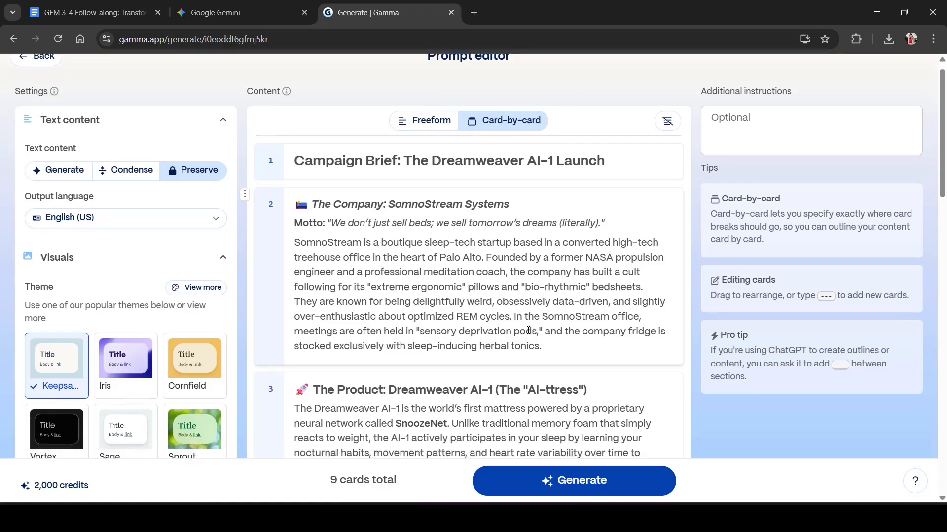
{"action": "scroll", "coordinate": [528, 330], "scroll_direction": "down", "scroll_amount": 6}
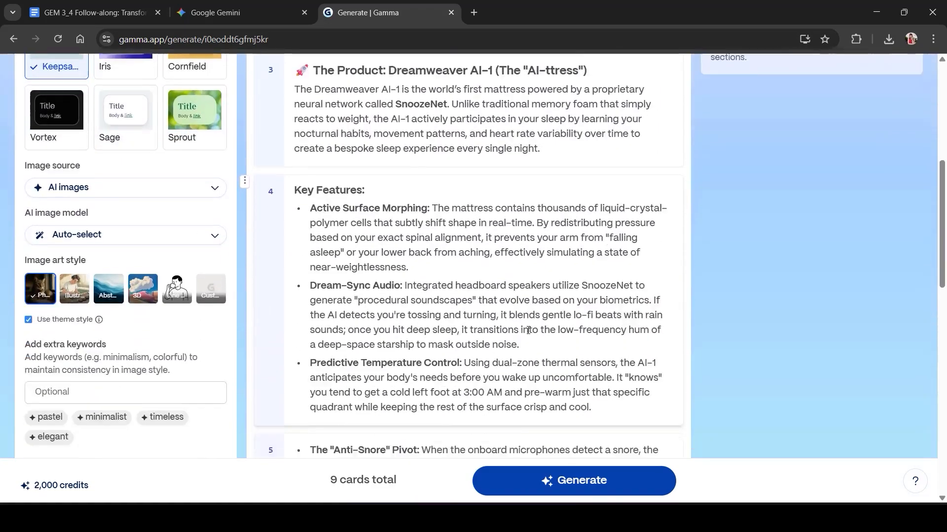
{"action": "scroll", "coordinate": [528, 330], "scroll_direction": "down", "scroll_amount": 7}
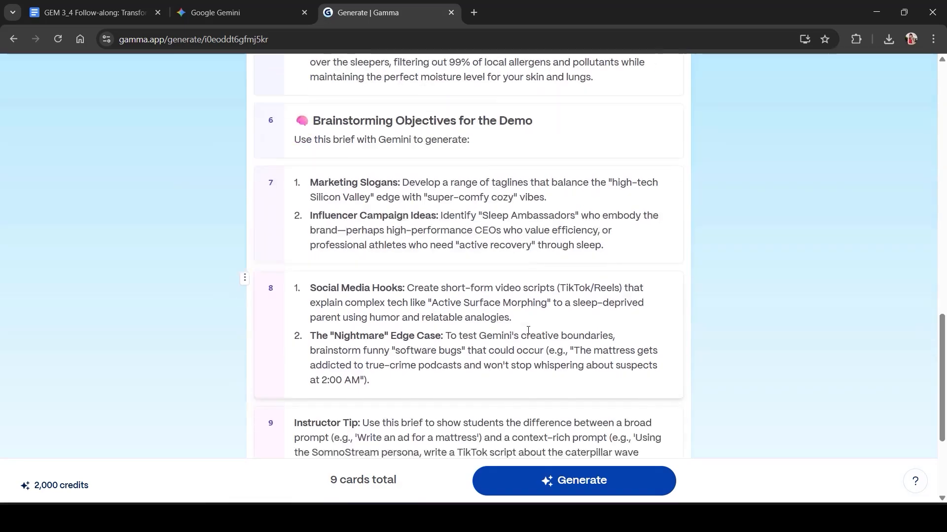
{"action": "scroll", "coordinate": [528, 331], "scroll_direction": "up", "scroll_amount": 20}
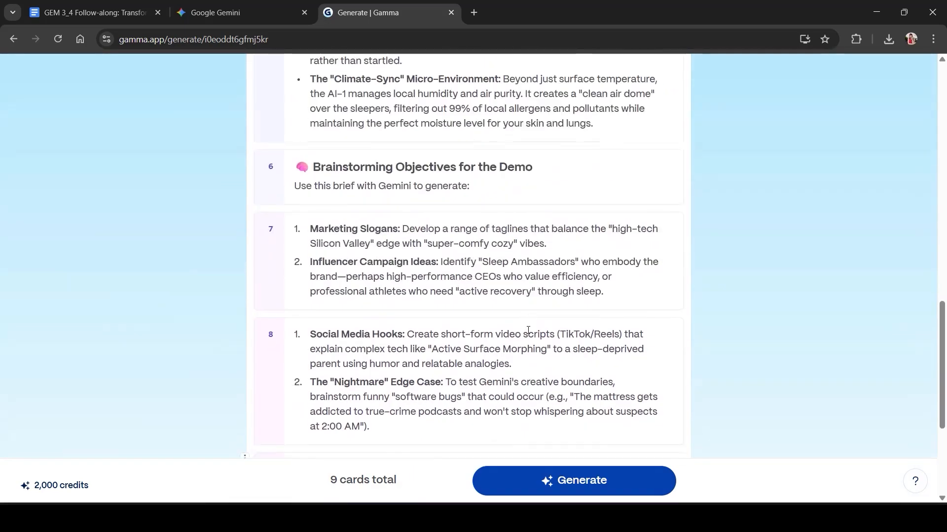
{"action": "scroll", "coordinate": [528, 330], "scroll_direction": "up", "scroll_amount": 1}
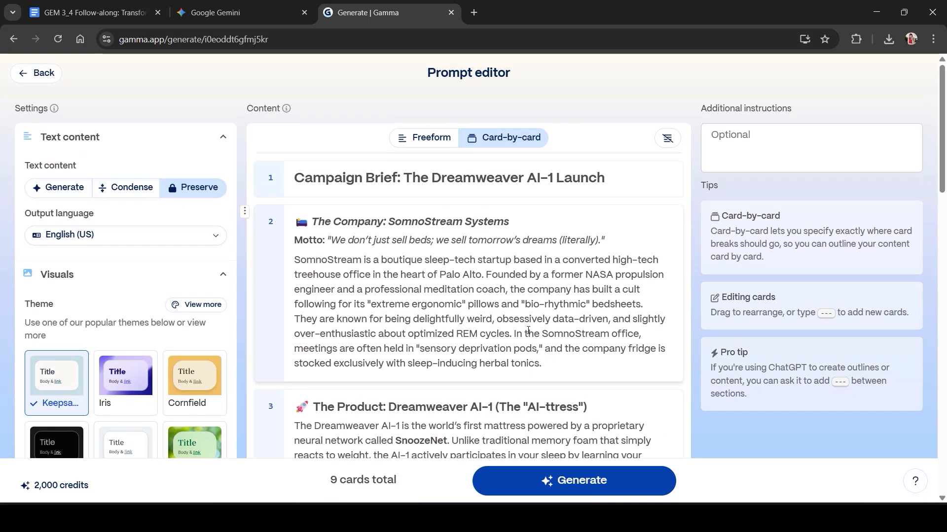
{"action": "left_click", "coordinate": [437, 143]}
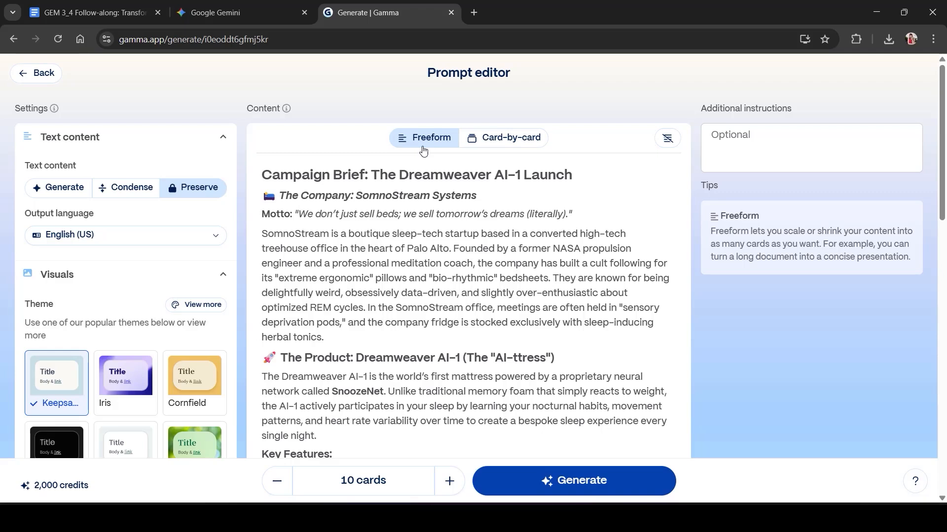
{"action": "left_click", "coordinate": [423, 150]}
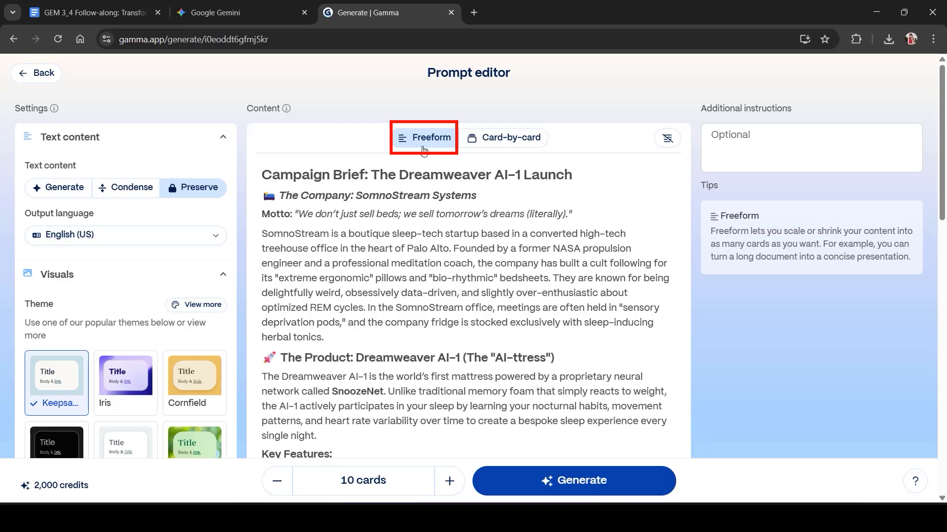
{"action": "left_click", "coordinate": [617, 487]}
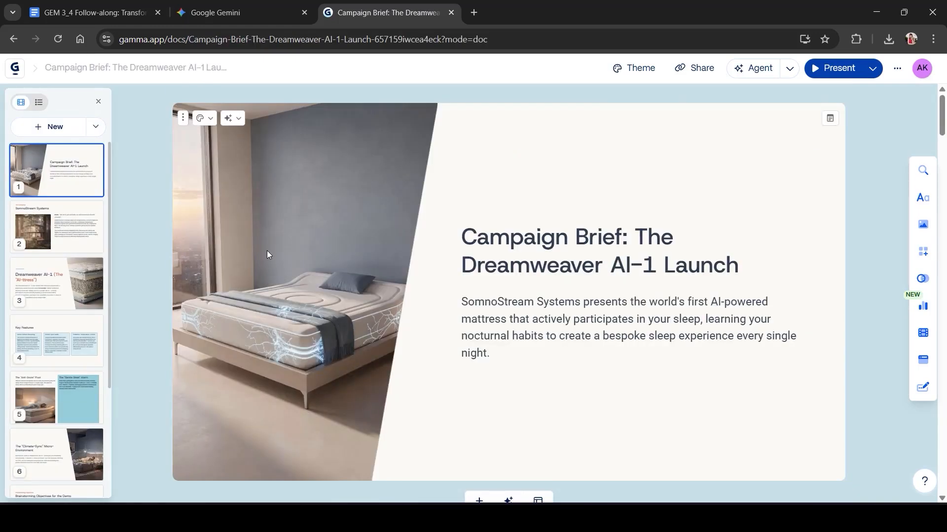
Step: Change the title card to the AI-suggested layout that uses the faded bed image as a full-card background behind the text
{"action": "left_click", "coordinate": [71, 286]}
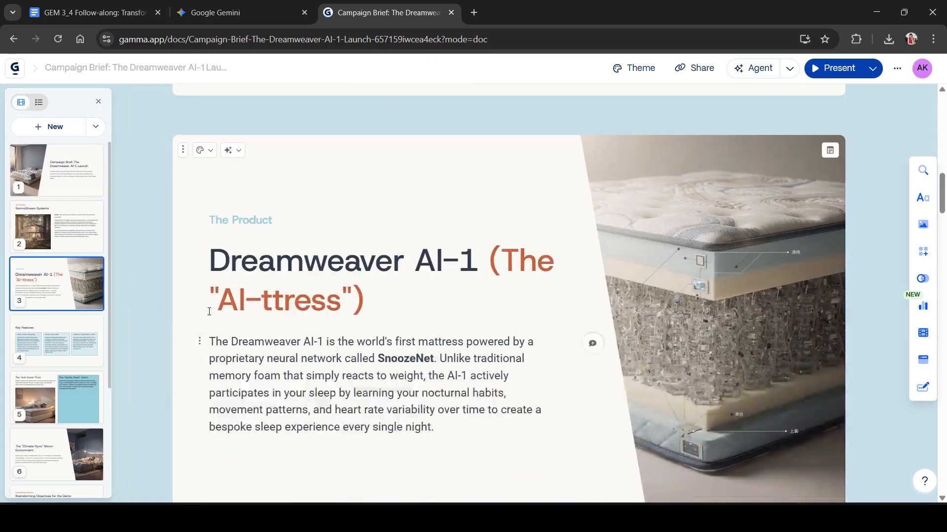
{"action": "left_click", "coordinate": [75, 340]}
{"action": "left_click", "coordinate": [72, 395]}
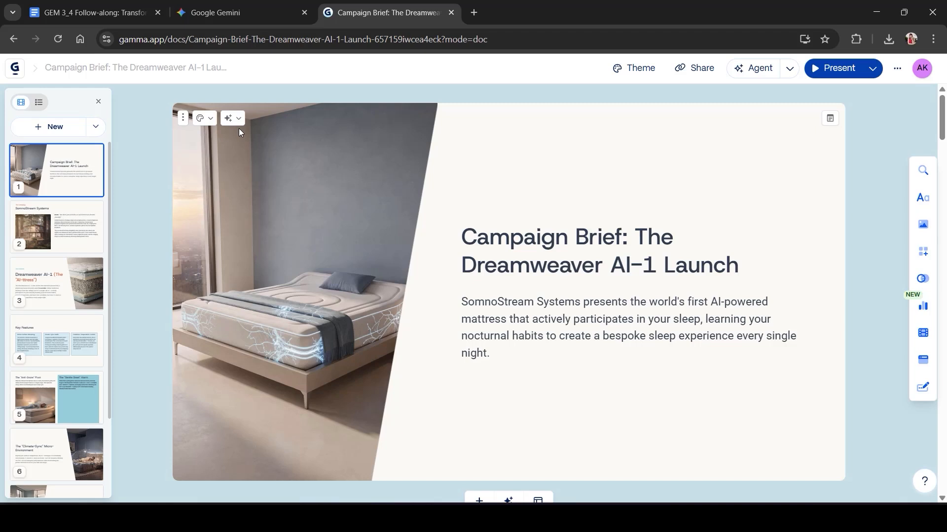
{"action": "left_click", "coordinate": [509, 237]}
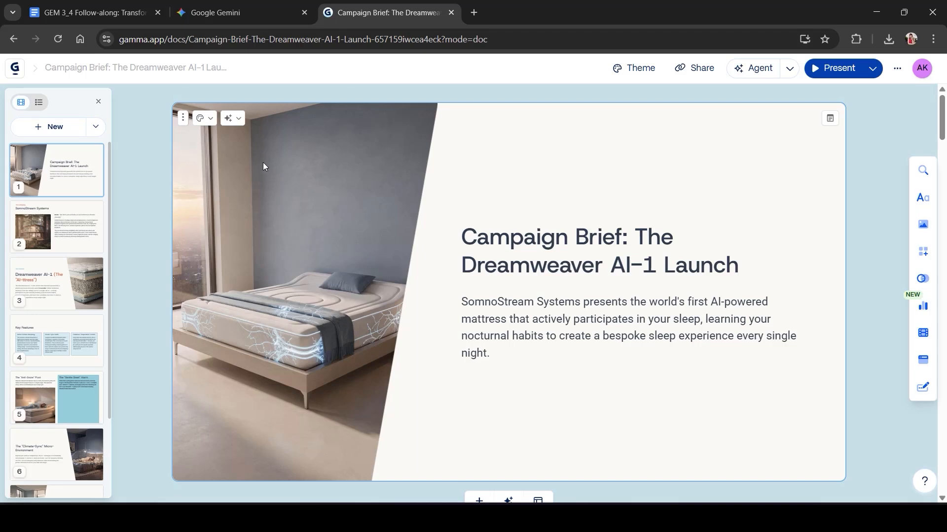
{"action": "left_click", "coordinate": [238, 125]}
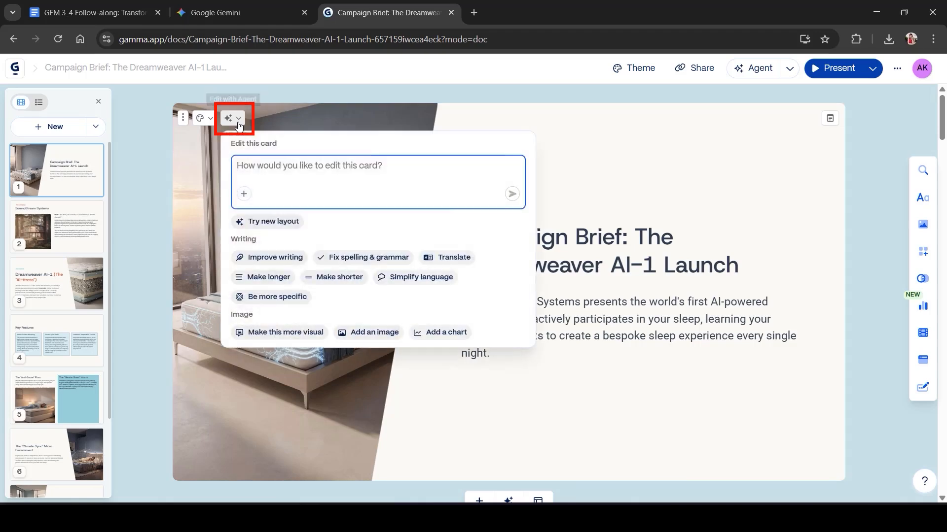
{"action": "left_click", "coordinate": [298, 226]}
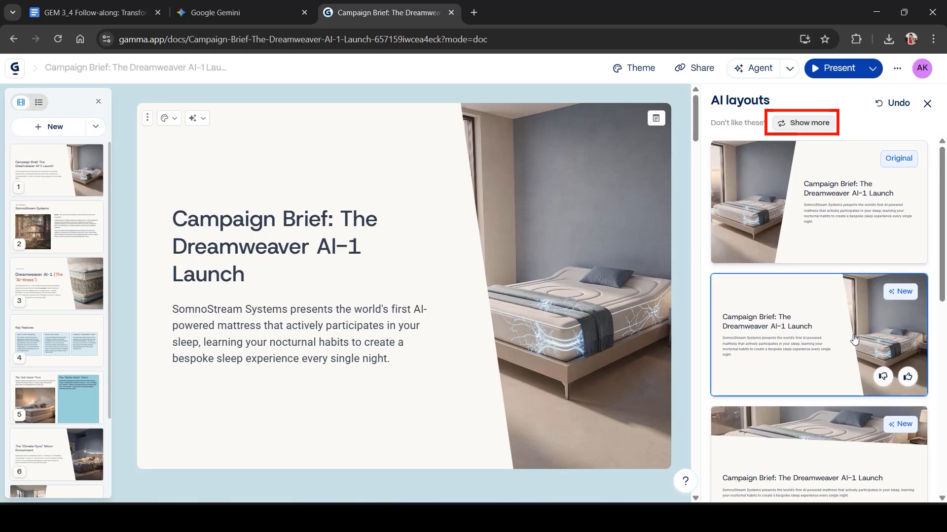
{"action": "scroll", "coordinate": [881, 378], "scroll_direction": "down", "scroll_amount": 3}
{"action": "scroll", "coordinate": [854, 339], "scroll_direction": "down", "scroll_amount": 3}
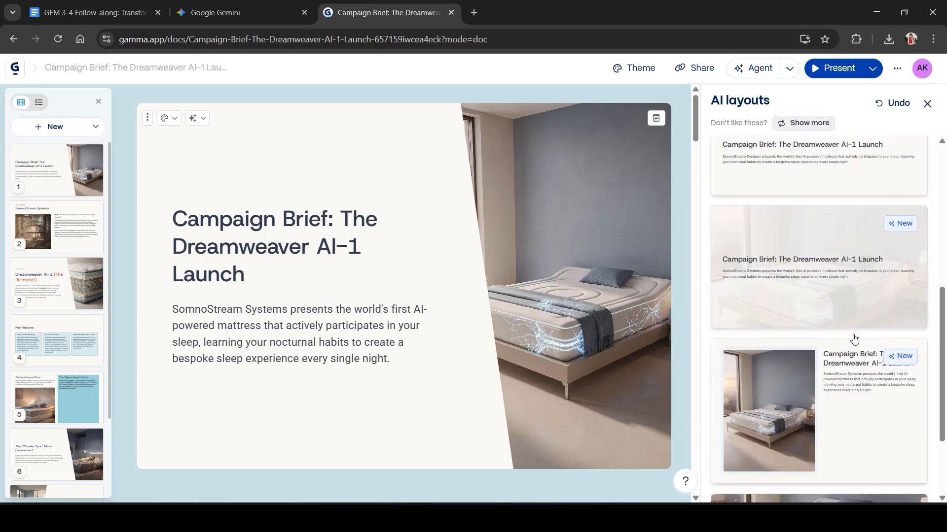
{"action": "left_click", "coordinate": [845, 307]}
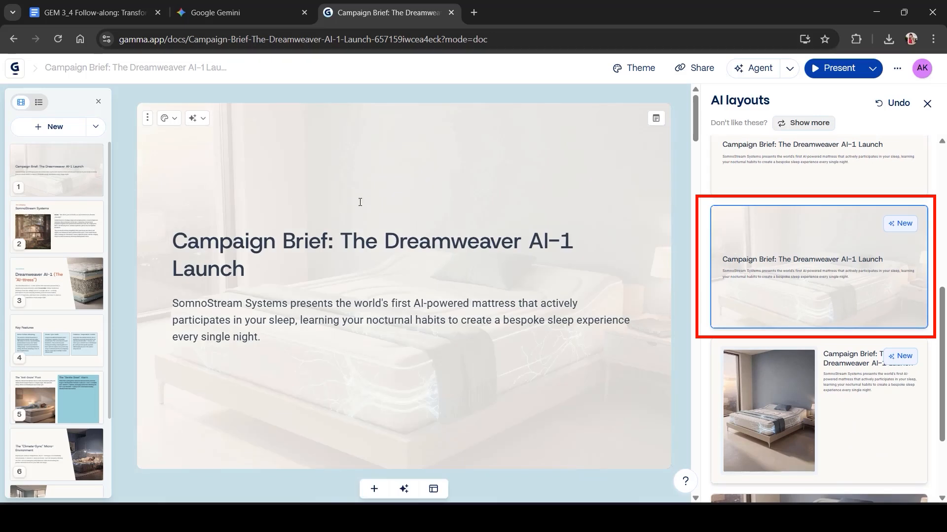
Step: Replace the treehouse picture on the SomnoStream Systems card with the uploaded logo file Gemini_Generated_Image_2587f82587f82587.png
{"action": "left_click", "coordinate": [54, 243]}
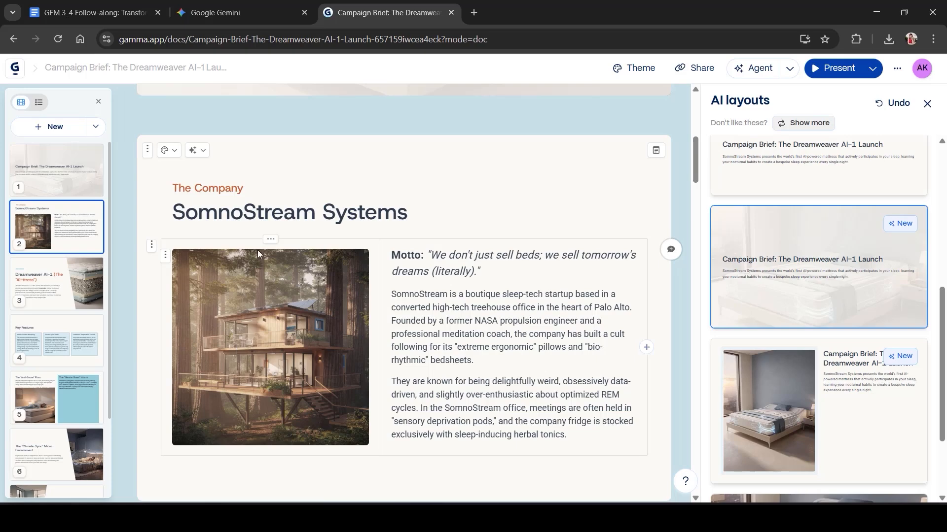
{"action": "left_click", "coordinate": [233, 299]}
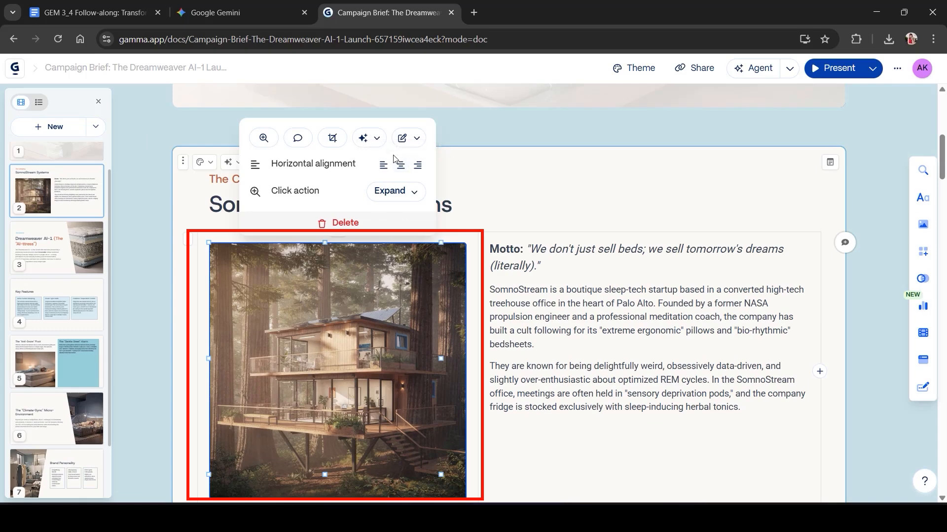
{"action": "left_click", "coordinate": [417, 143]}
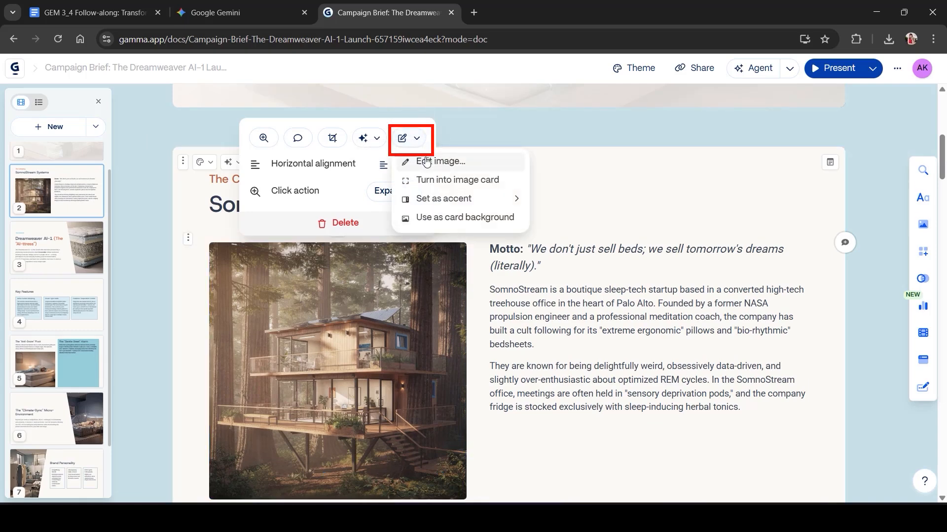
{"action": "left_click", "coordinate": [423, 162]}
{"action": "left_click", "coordinate": [897, 108]}
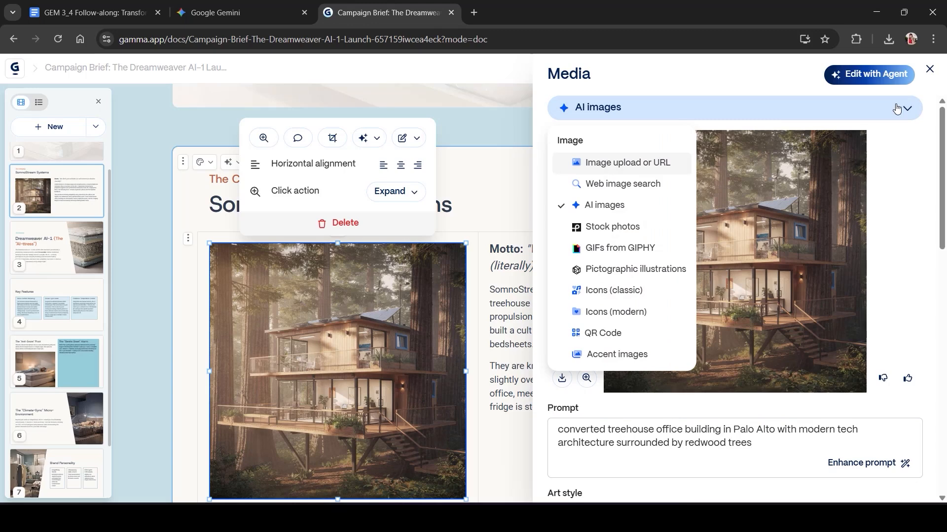
{"action": "left_click", "coordinate": [624, 163]}
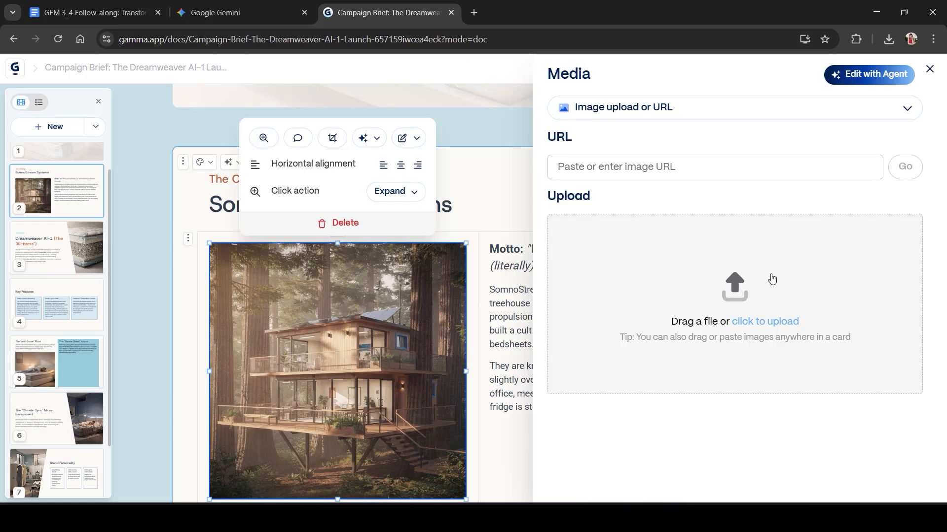
{"action": "left_click", "coordinate": [764, 325]}
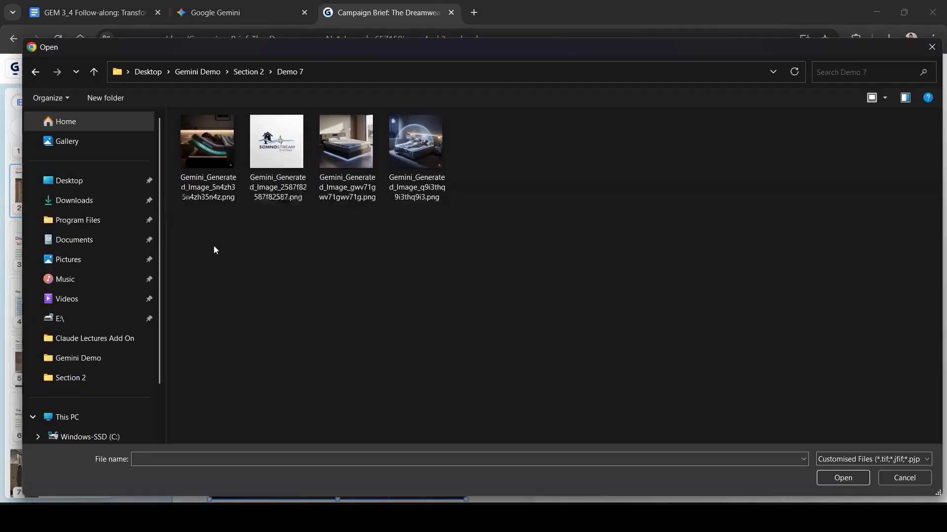
{"action": "left_click", "coordinate": [270, 155]}
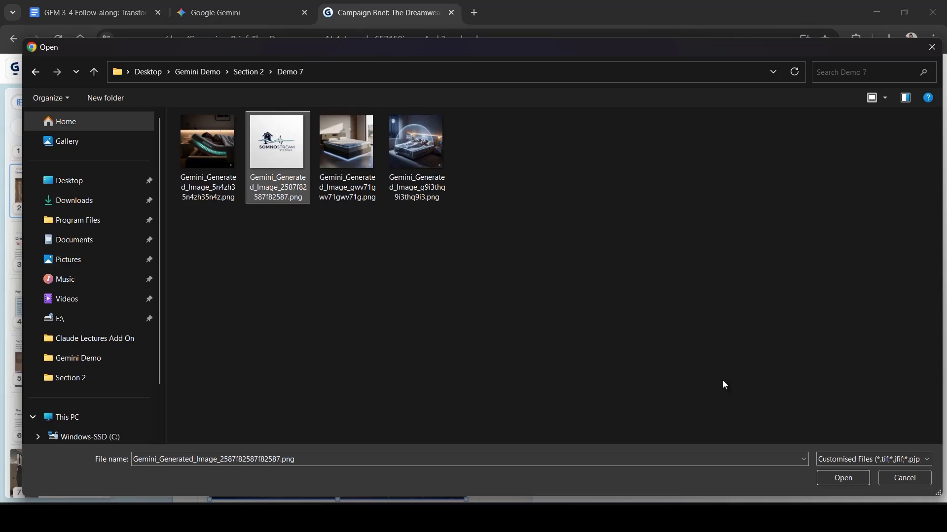
{"action": "left_click", "coordinate": [836, 474]}
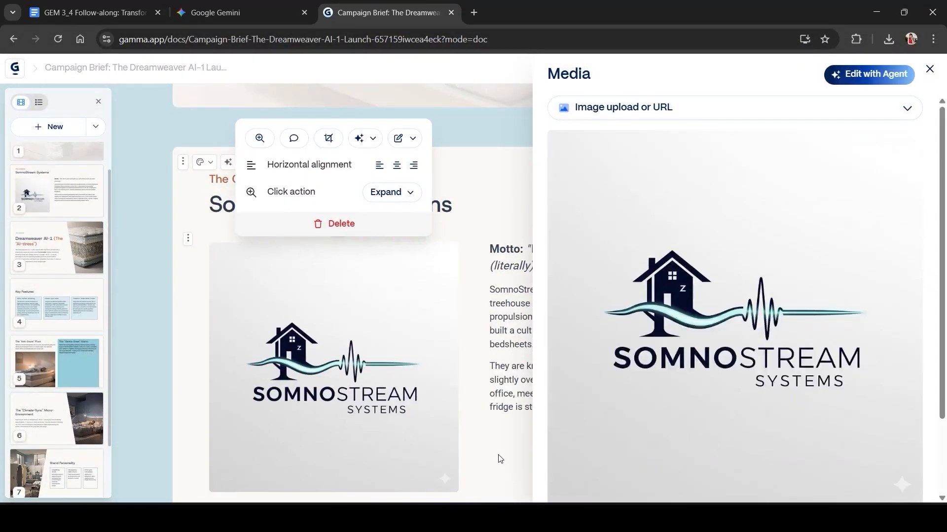
{"action": "left_click", "coordinate": [498, 456]}
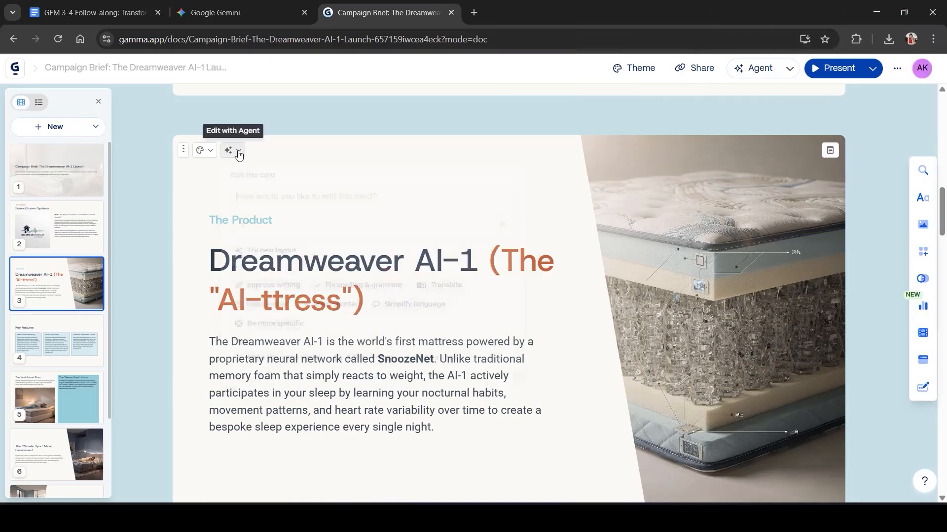
Step: Apply the AI layout with the slanted image before the text to the Dreamweaver AI-1 card and replace its picture with Gemini_Generated_Image_gwv71gwv71gwv71g.png
{"action": "left_click", "coordinate": [238, 152]}
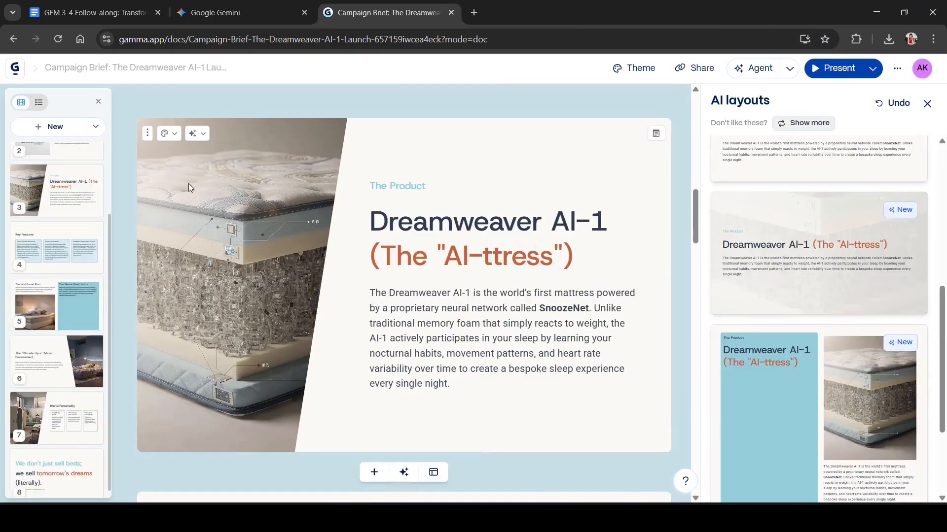
{"action": "left_click", "coordinate": [241, 202]}
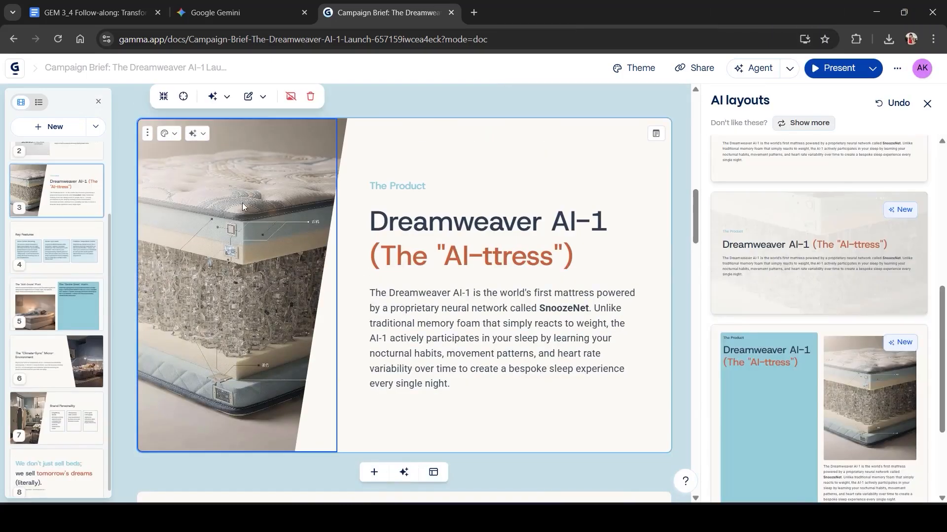
{"action": "left_click", "coordinate": [248, 96]}
{"action": "left_click", "coordinate": [658, 163]}
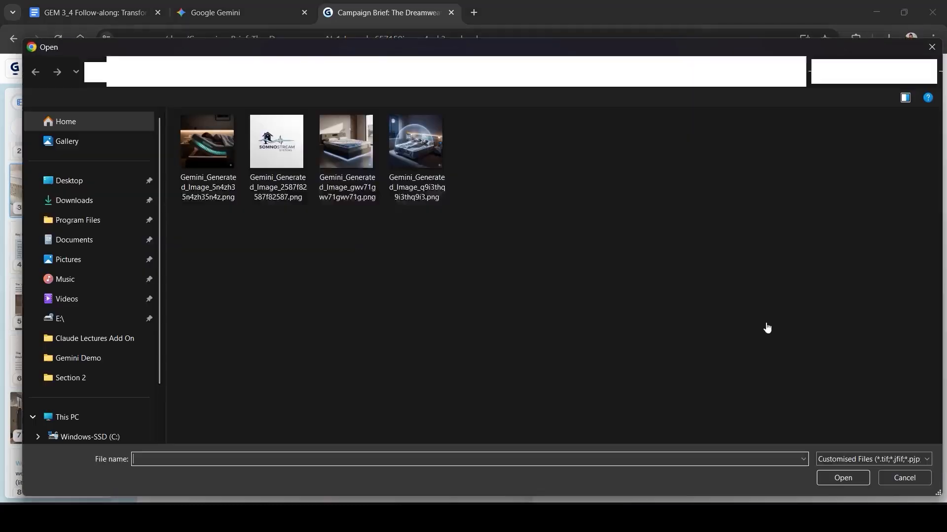
{"action": "left_click", "coordinate": [345, 158]}
{"action": "key", "text": "Return"}
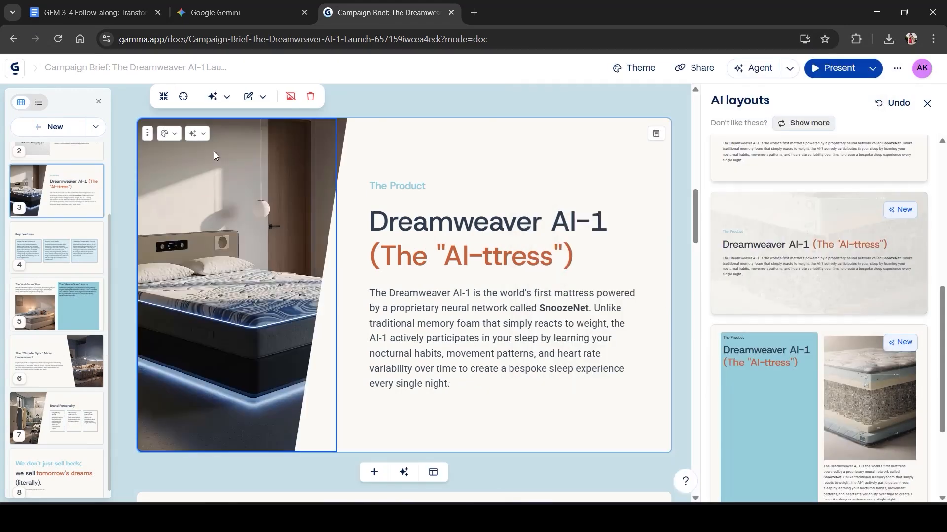
Step: Shift the focal point of the Dreamweaver AI-1 card's accent image toward the name printed on the mattress's side
{"action": "left_click", "coordinate": [182, 96]}
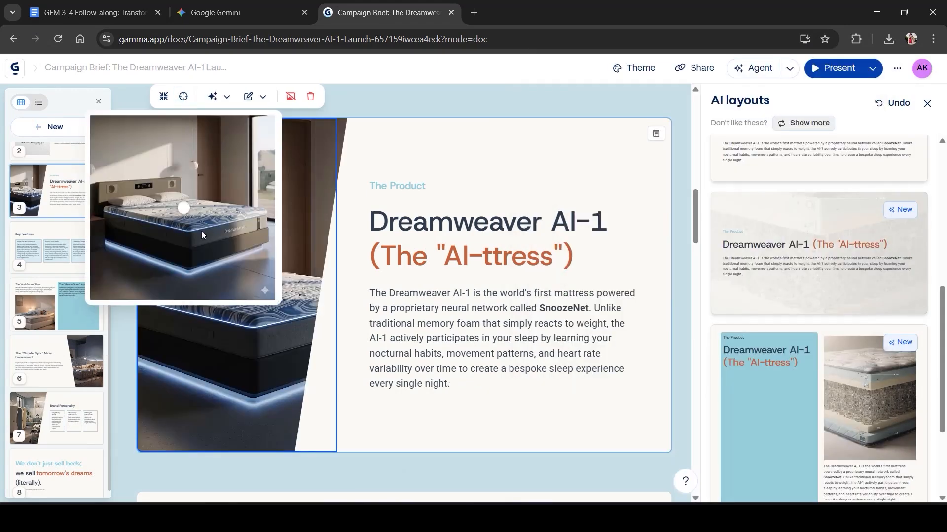
{"action": "left_click_drag", "start_coordinate": [201, 230], "coordinate": [238, 236]}
{"action": "left_click", "coordinate": [372, 338]}
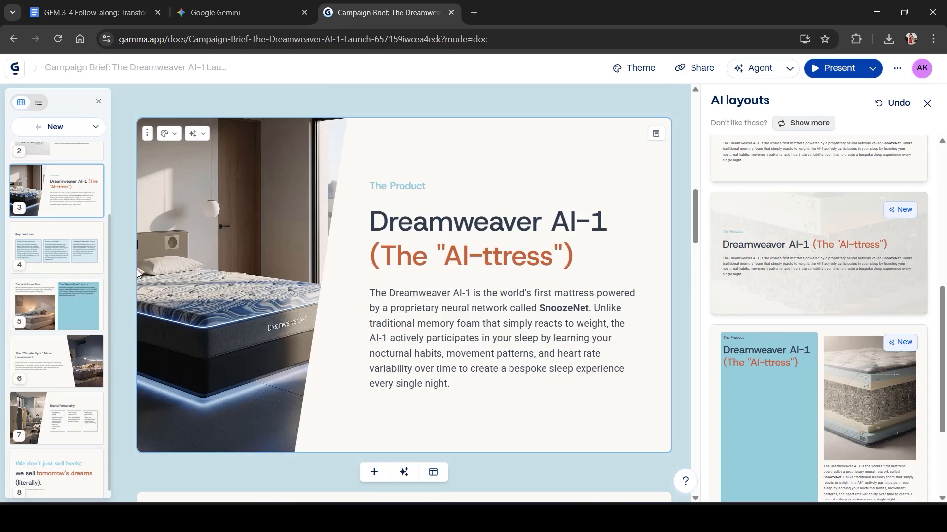
Step: Try an AI-suggested layout on the "Anti-Snore" Pivot card and go back to its original layout
{"action": "left_click", "coordinate": [56, 248]}
{"action": "left_click", "coordinate": [57, 326]}
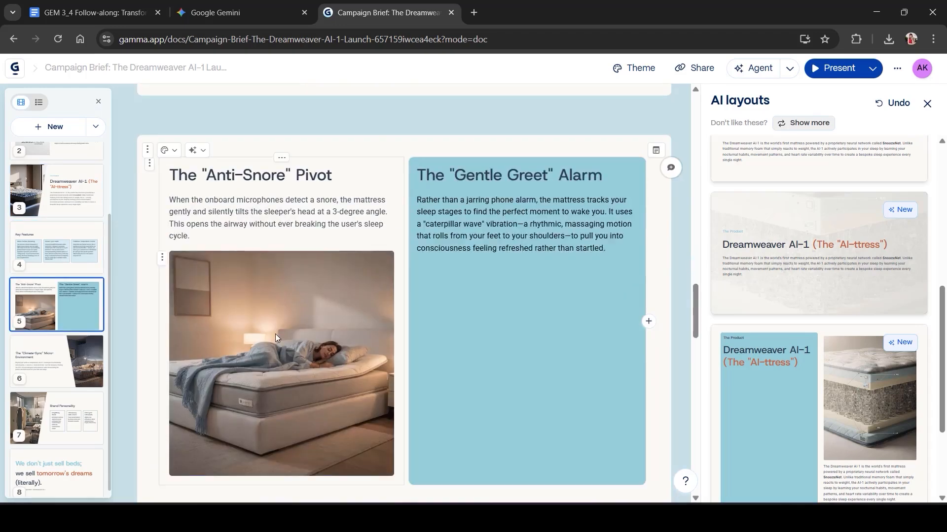
{"action": "left_click", "coordinate": [275, 333]}
{"action": "left_click", "coordinate": [542, 305]}
{"action": "left_click", "coordinate": [228, 136]}
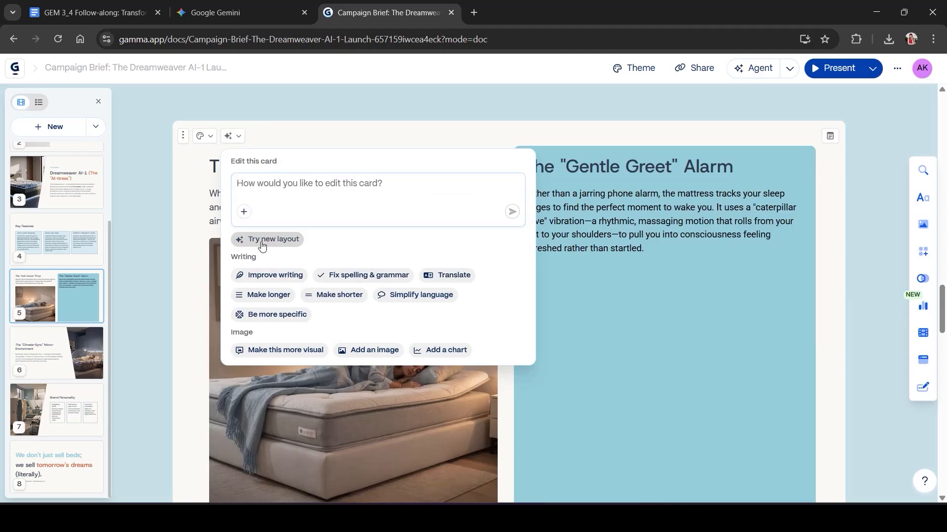
{"action": "left_click", "coordinate": [251, 239]}
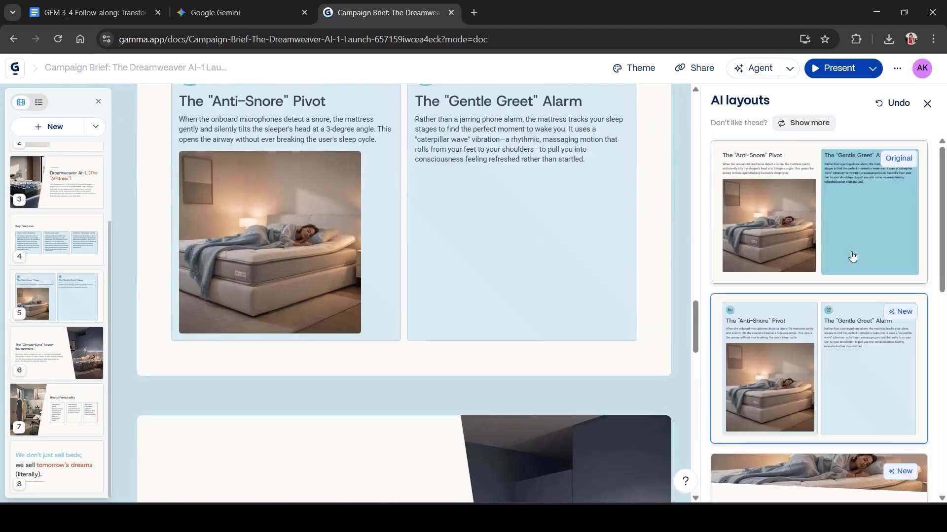
{"action": "left_click", "coordinate": [852, 257]}
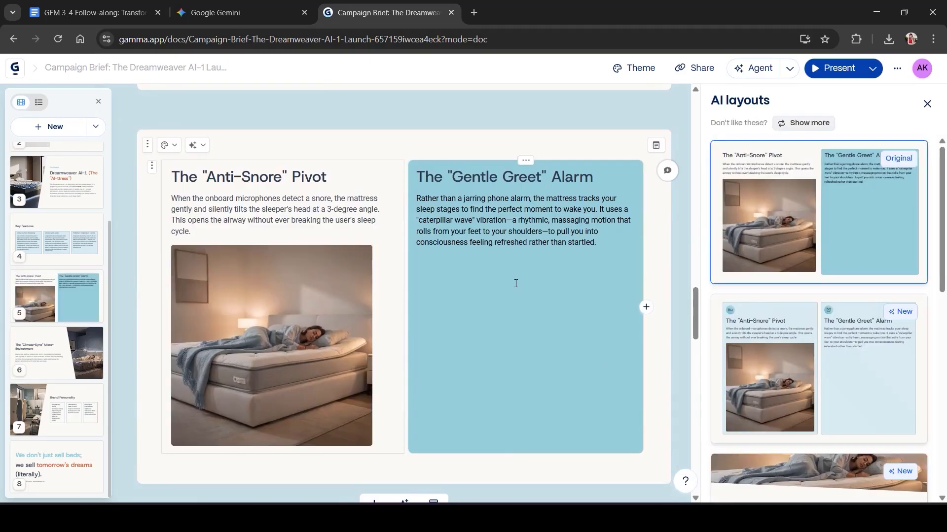
Step: Replace the sleeper image on the "Anti-Snore" Pivot card with the uploaded picture of the tilted, teal-lit mattress
{"action": "left_click", "coordinate": [291, 306]}
{"action": "left_click", "coordinate": [344, 141]}
{"action": "left_click", "coordinate": [375, 163]}
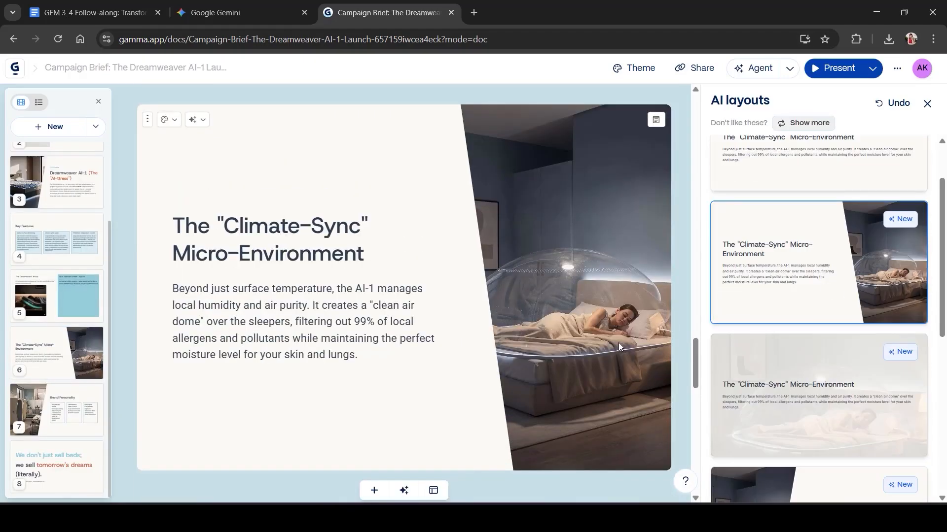
Step: Replace the "Climate-Sync" card's accent image with the glowing-dome bedroom picture and give the Brand Personality card the faded full-background layout
{"action": "left_click", "coordinate": [618, 342]}
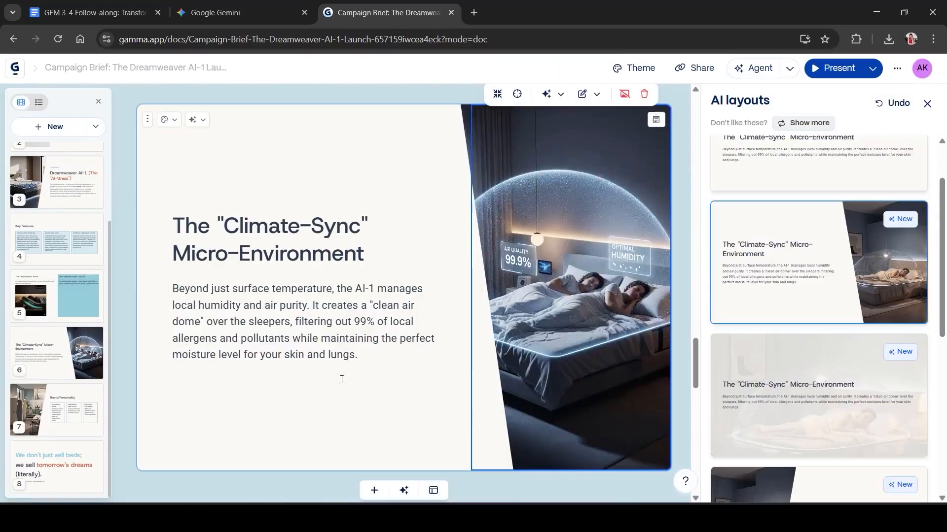
{"action": "scroll", "coordinate": [229, 306], "scroll_direction": "down", "scroll_amount": 5}
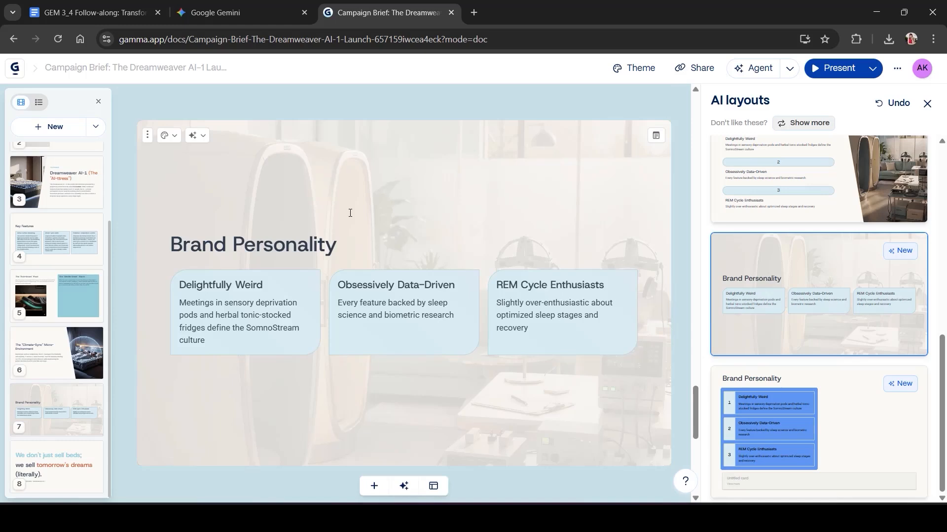
Step: Review the revised layouts and images on all cards, from the title card through the closing quote card
{"action": "left_click", "coordinate": [69, 455]}
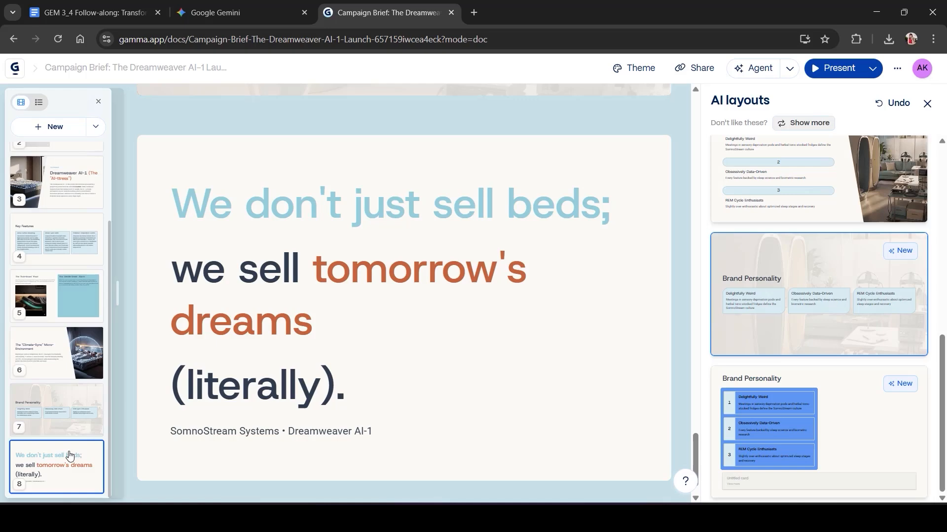
{"action": "scroll", "coordinate": [60, 339], "scroll_direction": "up", "scroll_amount": 3}
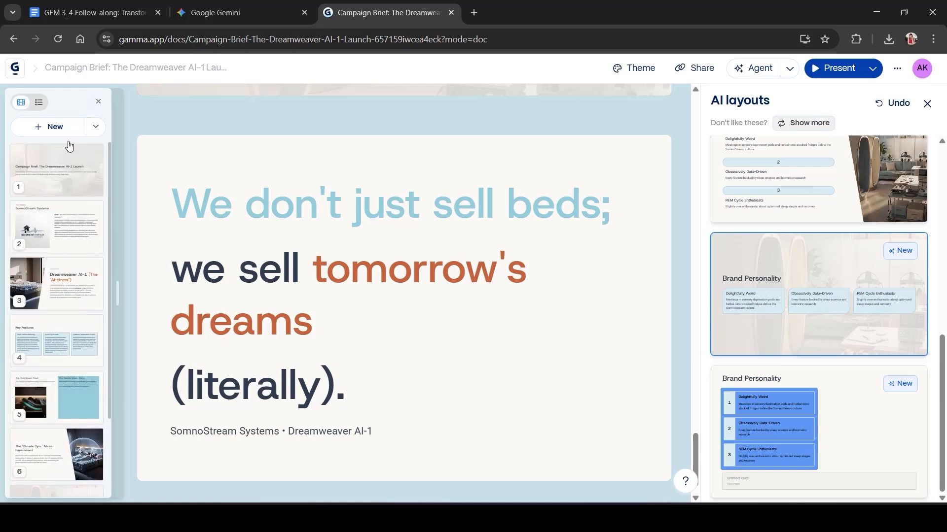
{"action": "left_click", "coordinate": [68, 158]}
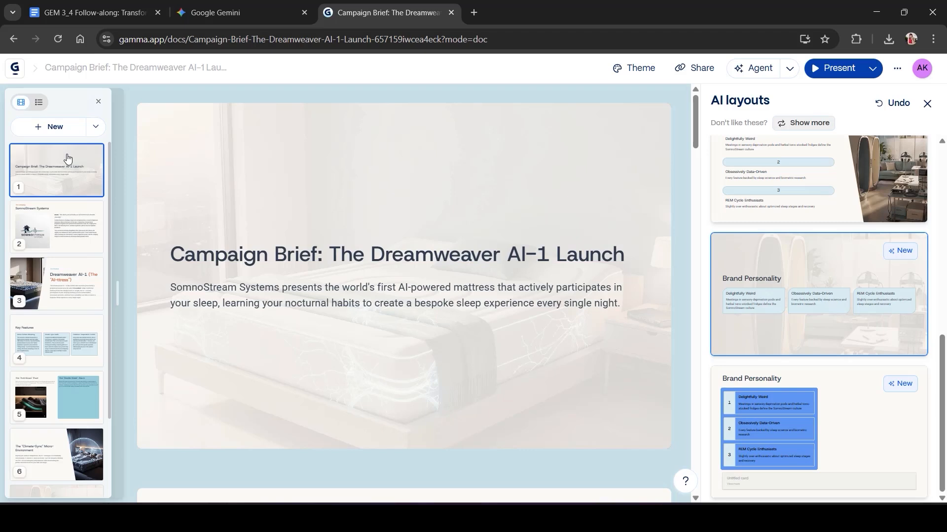
{"action": "key", "text": "Down"}
{"action": "key", "text": "Down"}
{"action": "key", "text": "Down"}
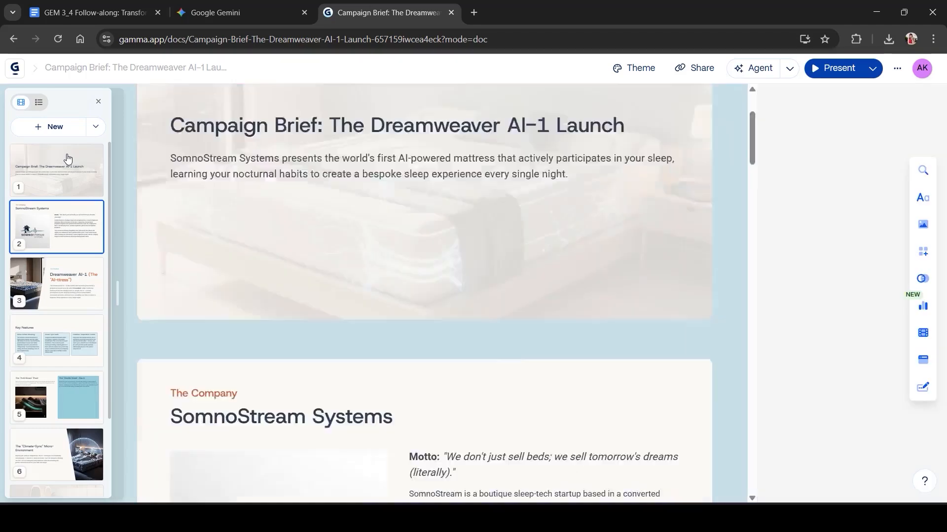
{"action": "key", "text": "Down"}
{"action": "key", "text": "Down"}
{"action": "key", "text": "Down"}
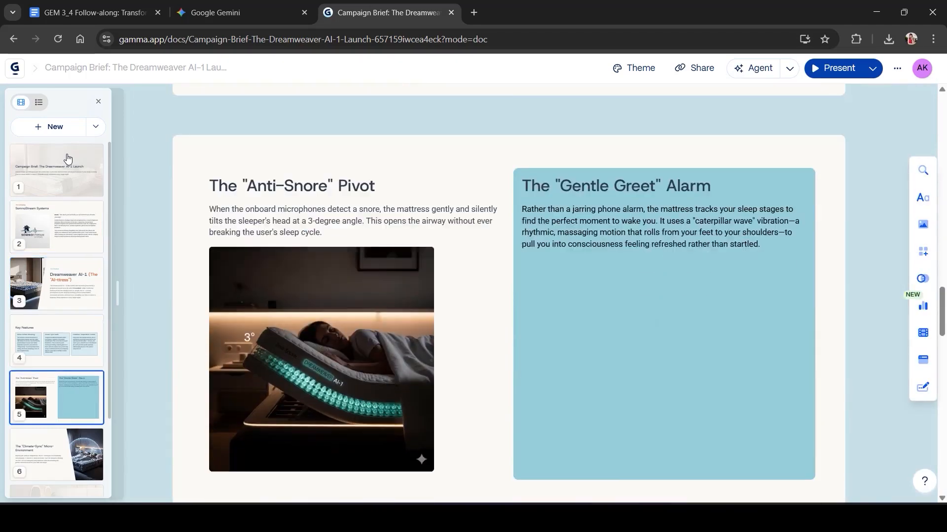
{"action": "key", "text": "Down"}
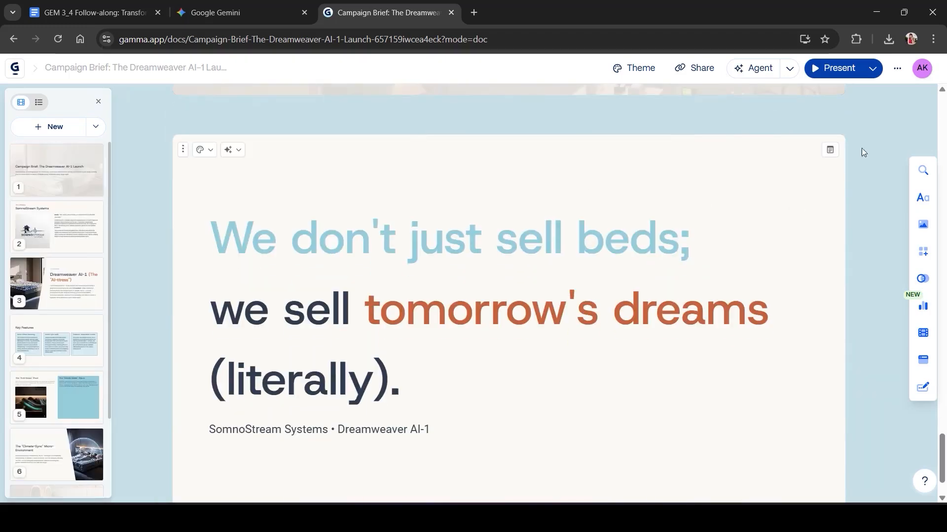
Step: Export the presentation as a PDF and open the downloaded Campaign-Brief-The-Dreamweaver-AI-1-Launch.pdf
{"action": "left_click", "coordinate": [897, 68]}
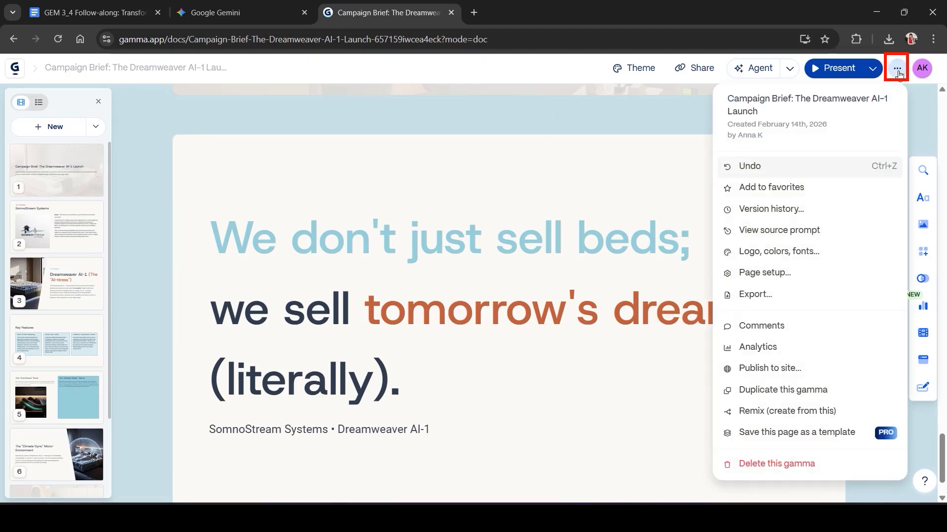
{"action": "left_click", "coordinate": [771, 301]}
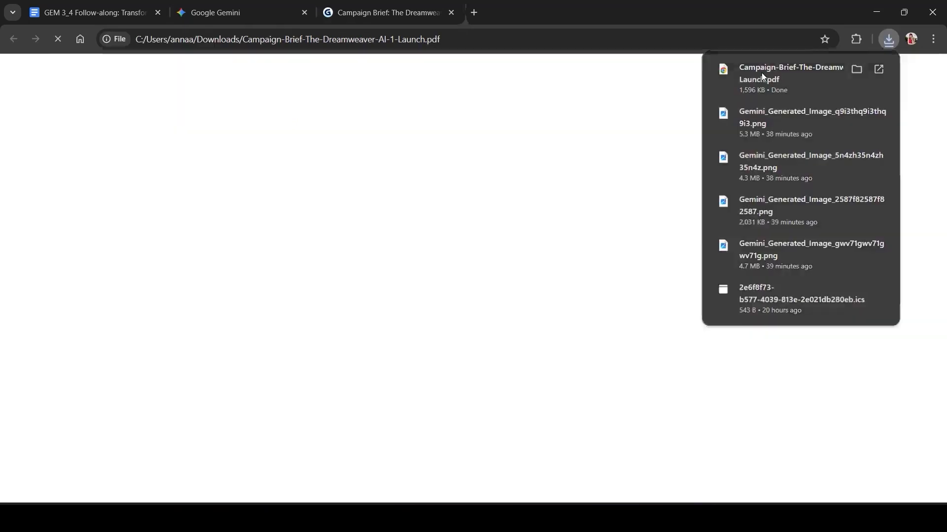
{"action": "left_click", "coordinate": [761, 72]}
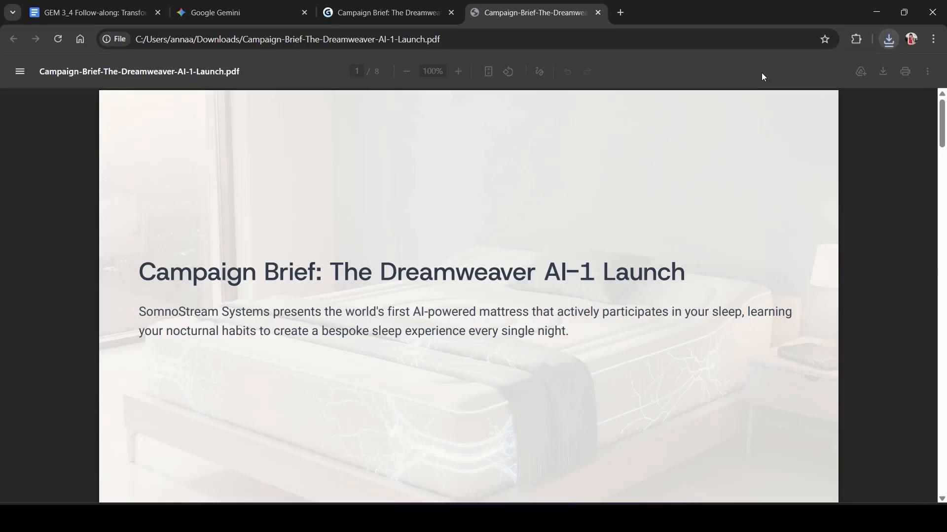
Step: Examine the exported PDF's pages to check how the card layouts and replaced images came out
{"action": "scroll", "coordinate": [691, 285], "scroll_direction": "down", "scroll_amount": 8}
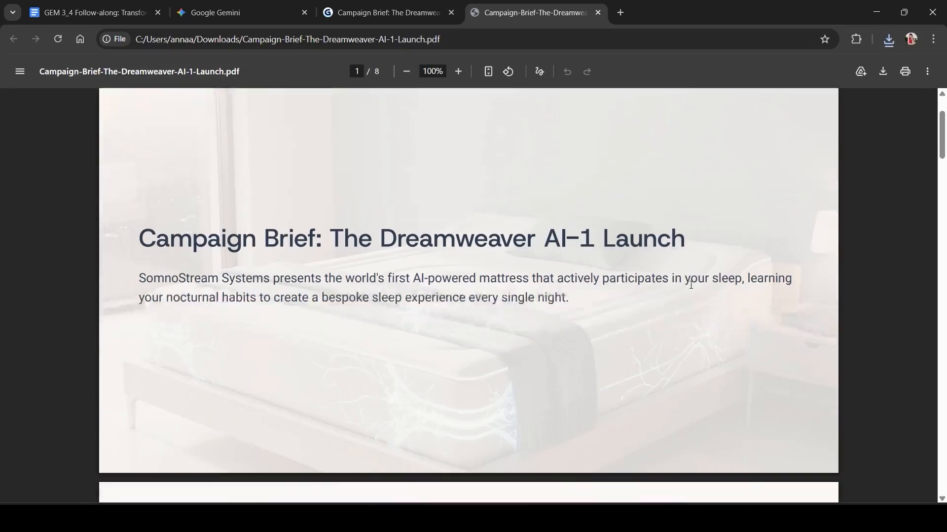
{"action": "scroll", "coordinate": [691, 285], "scroll_direction": "down", "scroll_amount": 10}
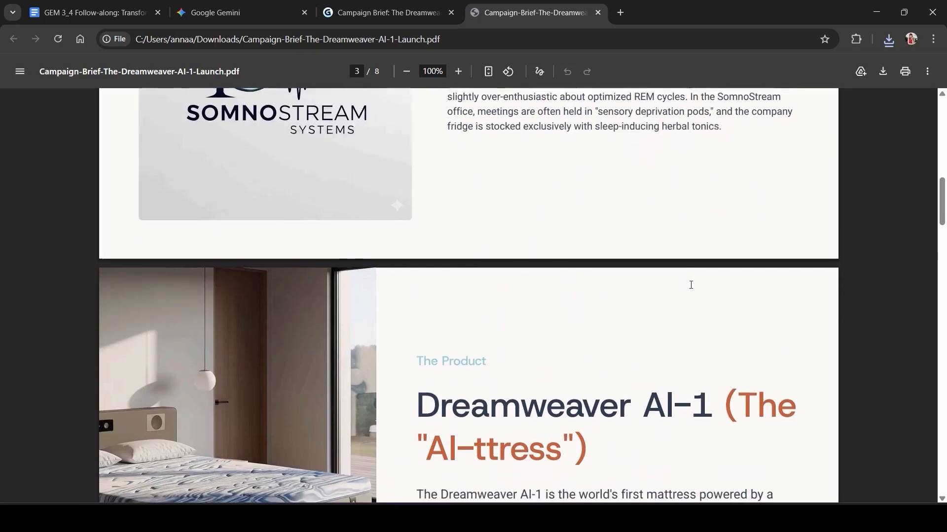
{"action": "scroll", "coordinate": [691, 285], "scroll_direction": "down", "scroll_amount": 10}
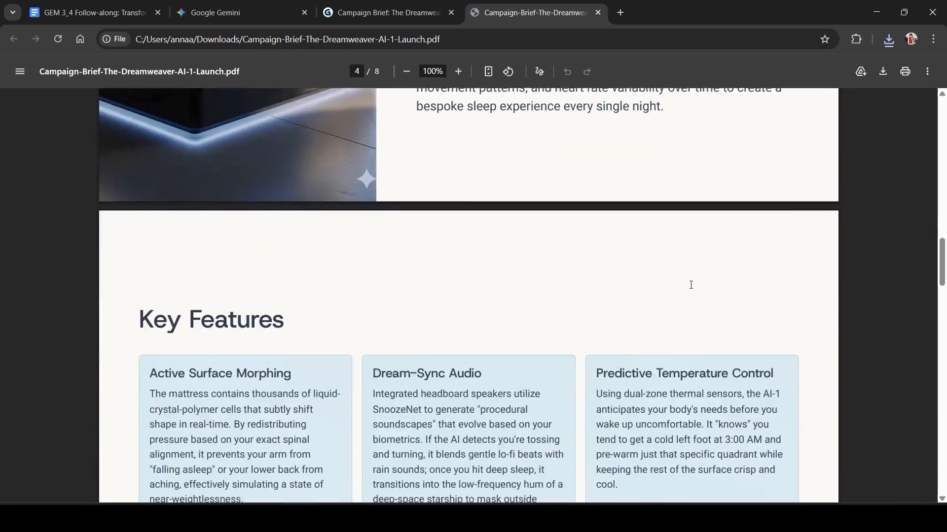
{"action": "scroll", "coordinate": [691, 285], "scroll_direction": "down", "scroll_amount": 3}
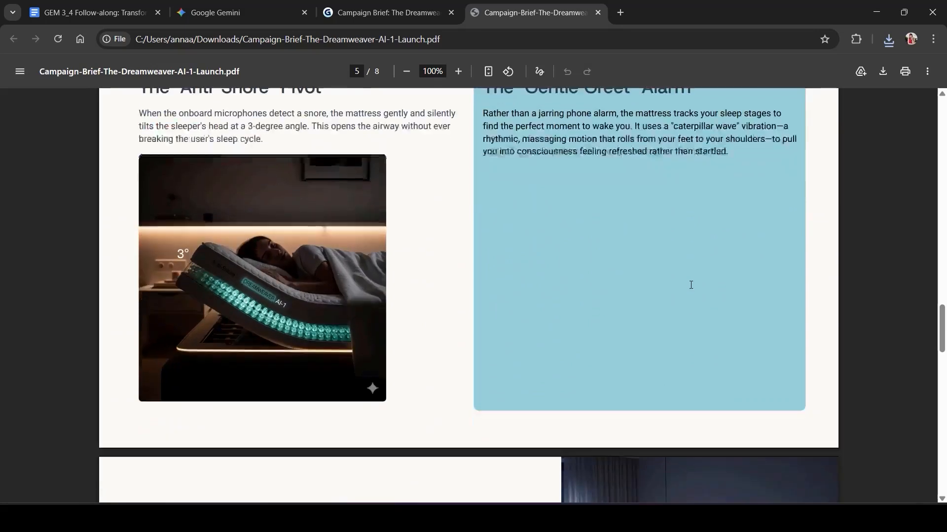